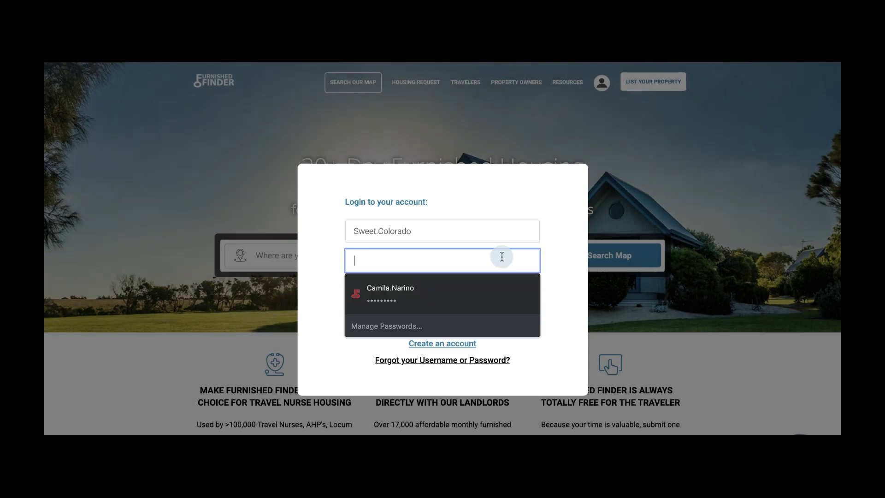
Log in to the owner account with the password and dismiss the Welcome Back message
{"action": "type", "text": "••"}
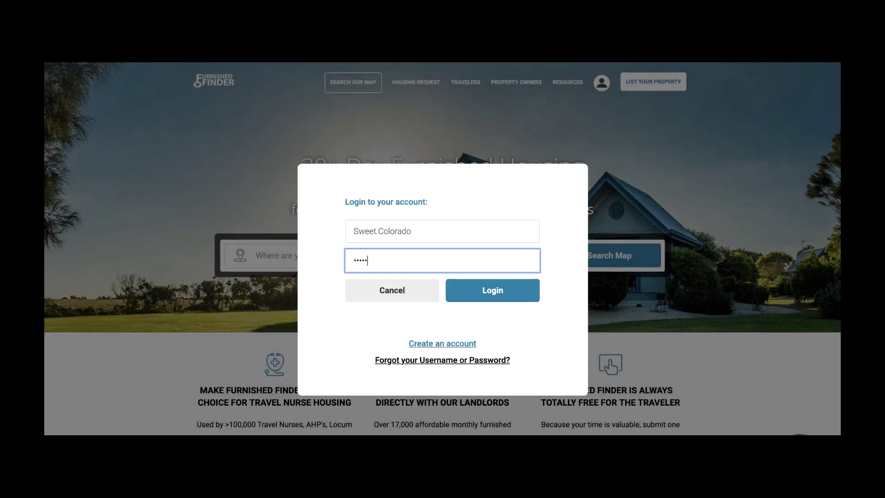
{"action": "left_click", "coordinate": [532, 292]}
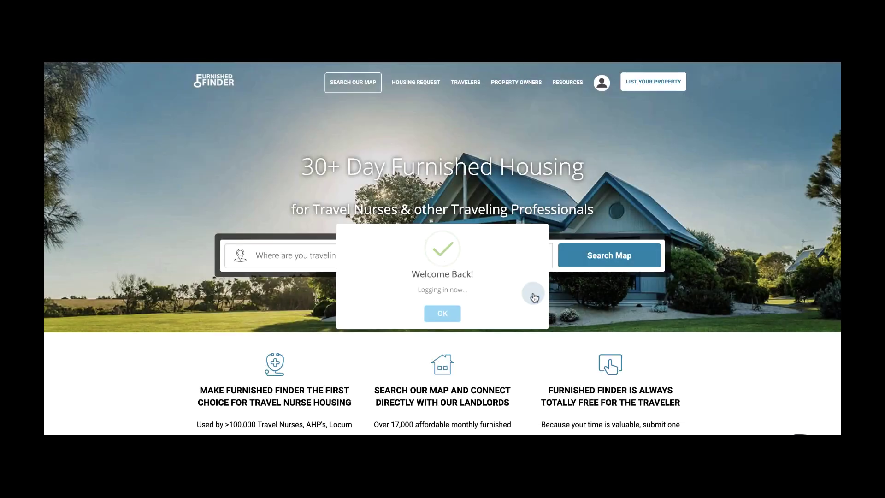
{"action": "left_click", "coordinate": [443, 314]}
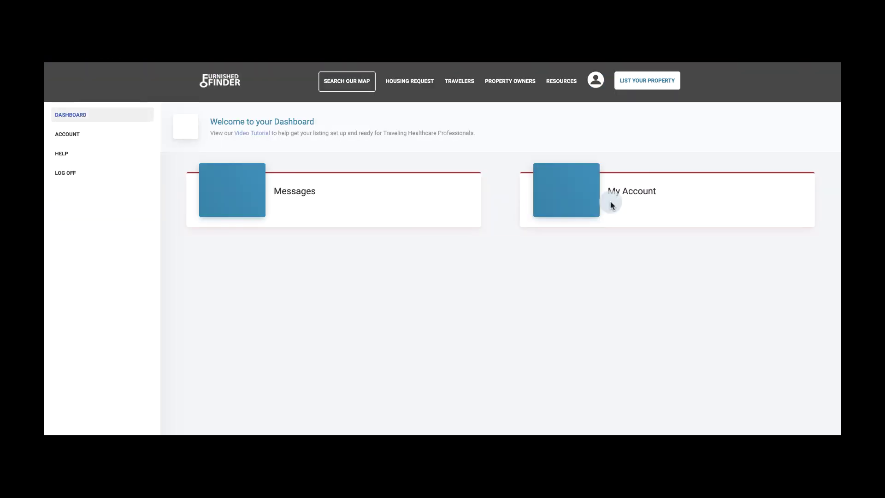
Open the account options dropdown on the dashboard, then close it again
{"action": "left_click", "coordinate": [596, 79]}
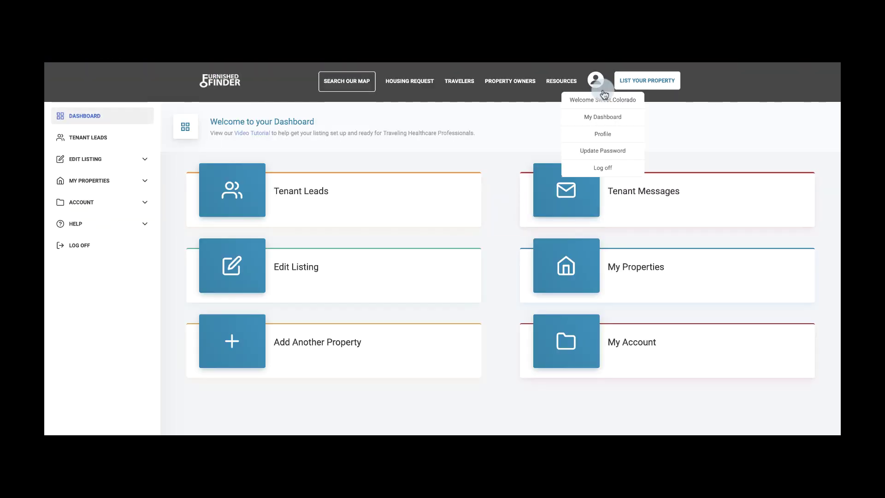
{"action": "left_click", "coordinate": [635, 121]}
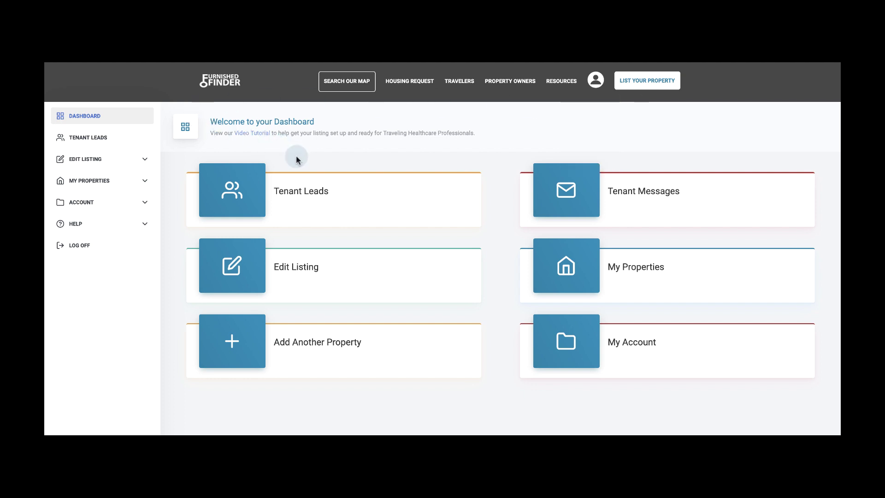
Open Contact Info and check the property headline, email, phone number and website entries
{"action": "left_click", "coordinate": [109, 164]}
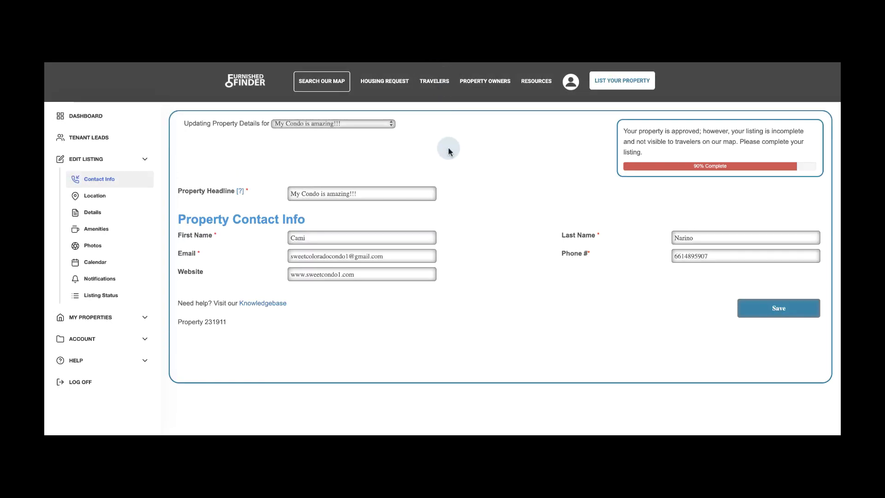
{"action": "left_click", "coordinate": [411, 190]}
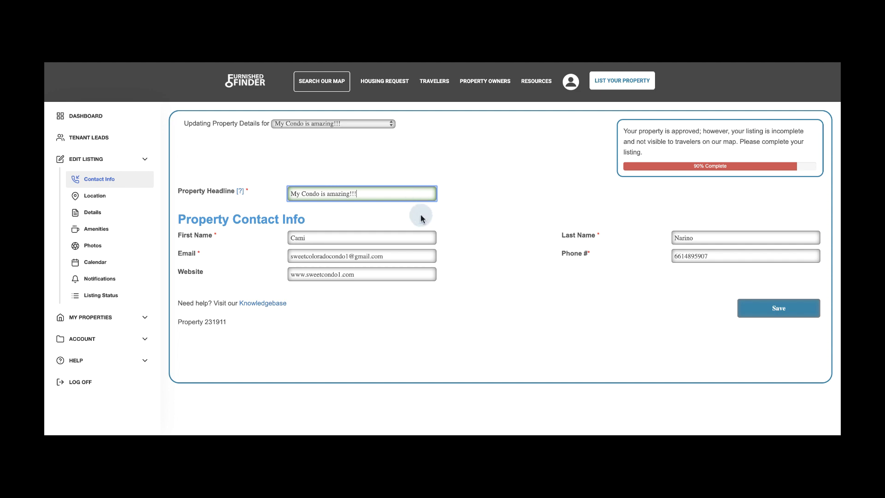
{"action": "left_click", "coordinate": [428, 256]}
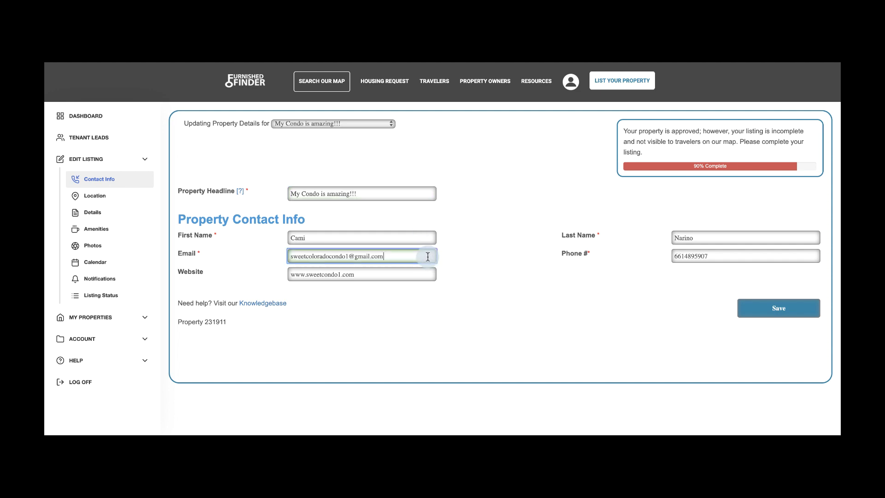
{"action": "left_click", "coordinate": [733, 256]}
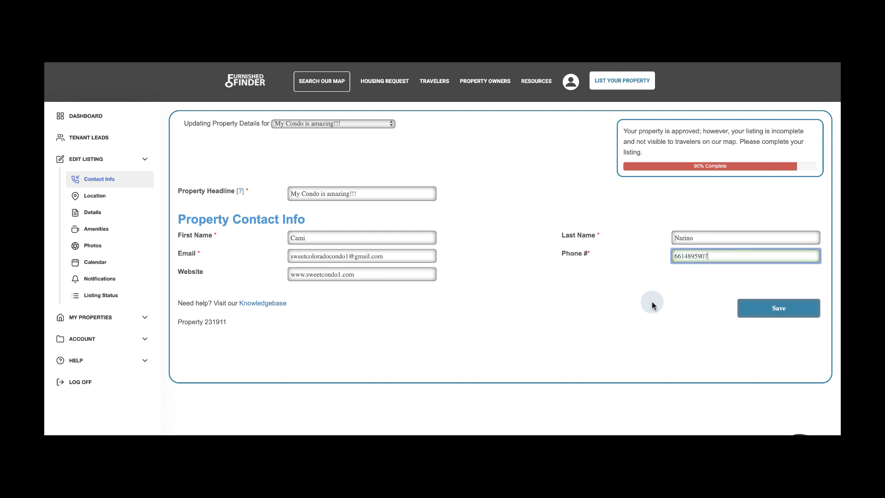
{"action": "left_click", "coordinate": [430, 271]}
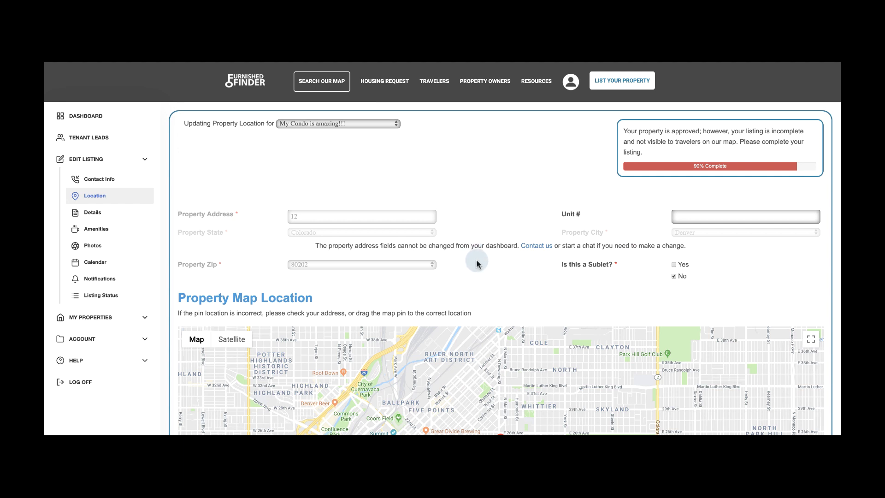
Scroll to the Property Map Location and drag the red pin a few blocks north
{"action": "scroll", "coordinate": [477, 264], "scroll_direction": "down", "scroll_amount": 1}
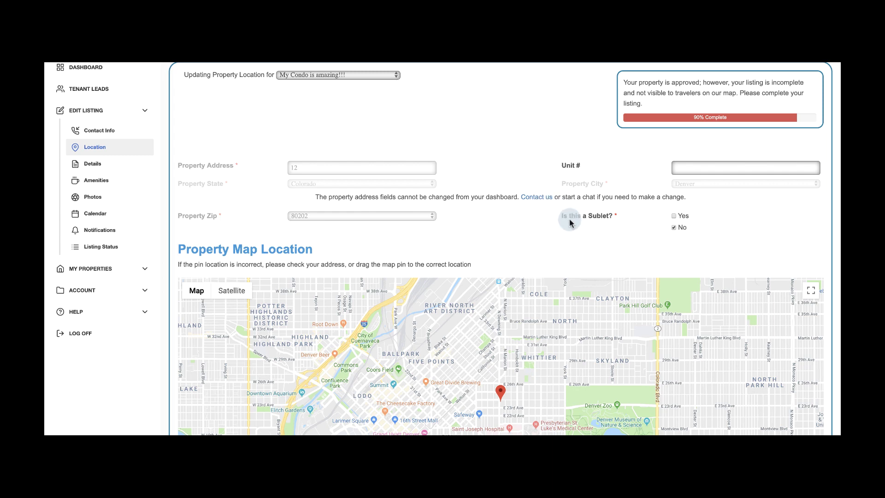
{"action": "scroll", "coordinate": [595, 345], "scroll_direction": "down", "scroll_amount": 2}
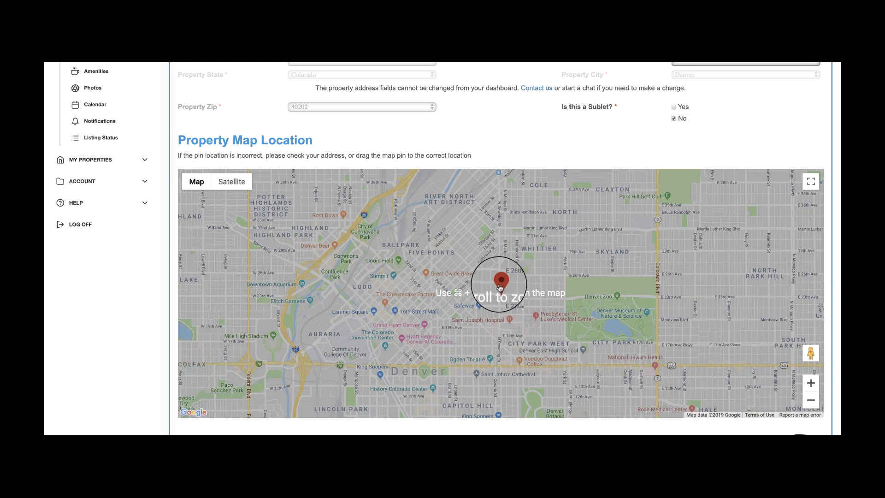
{"action": "left_click_drag", "start_coordinate": [499, 288], "coordinate": [496, 322]}
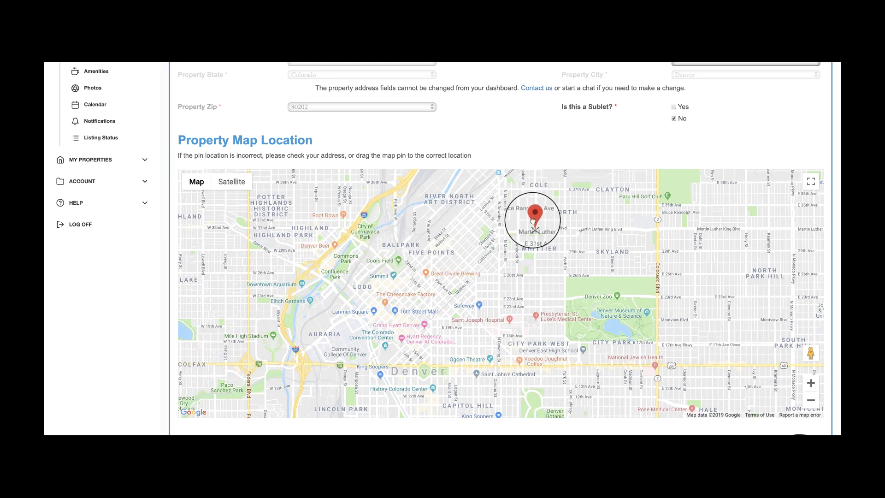
Check the three closest hospital entries and save the location
{"action": "scroll", "coordinate": [443, 249], "scroll_direction": "down", "scroll_amount": 4}
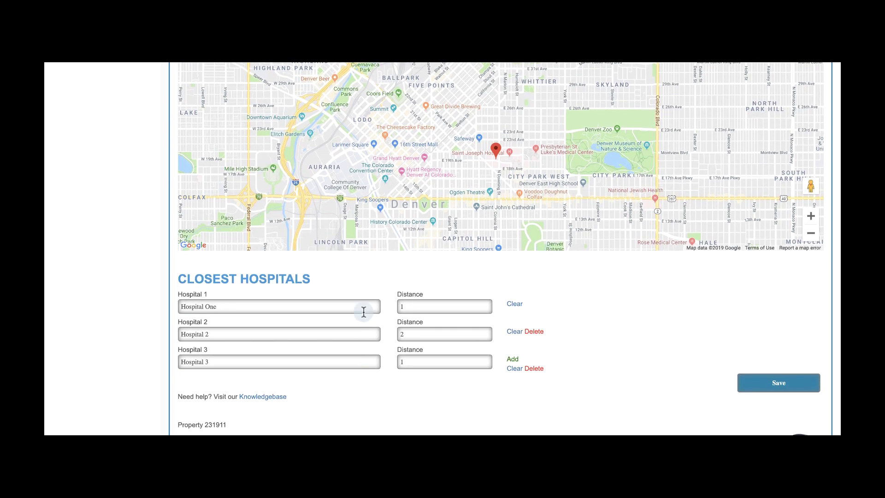
{"action": "left_click", "coordinate": [365, 306]}
{"action": "left_click", "coordinate": [371, 338]}
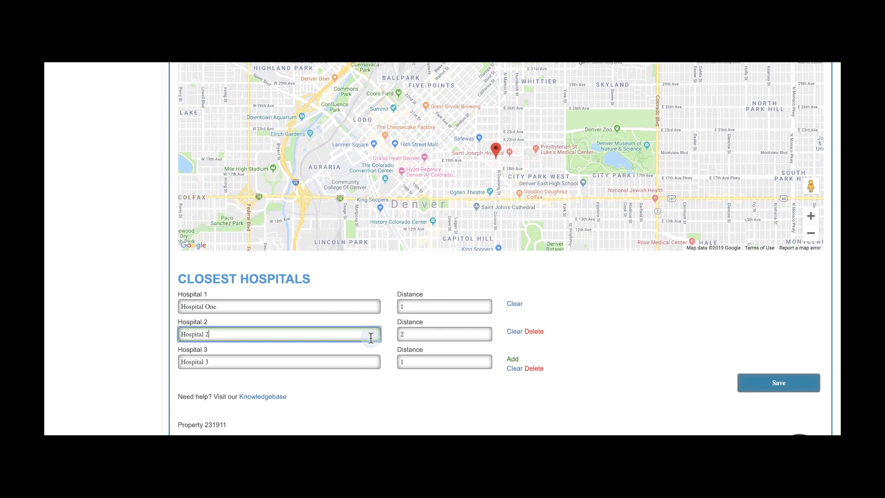
{"action": "left_click", "coordinate": [371, 360]}
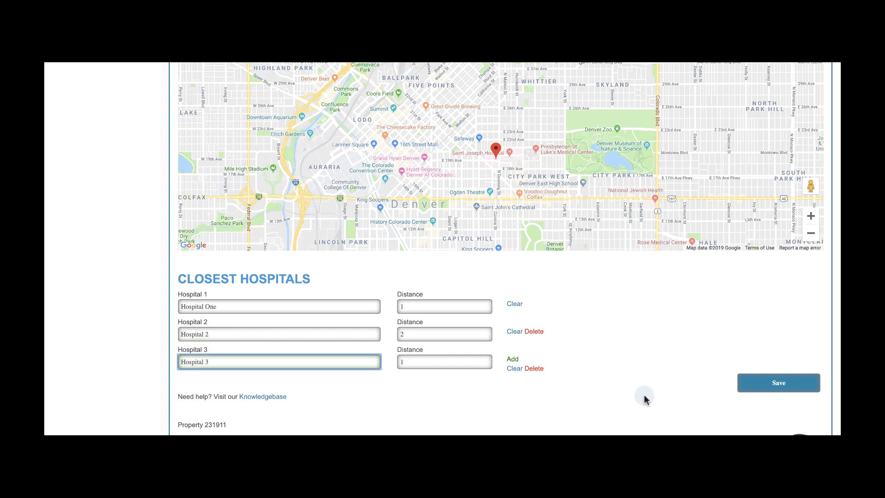
{"action": "left_click", "coordinate": [785, 391]}
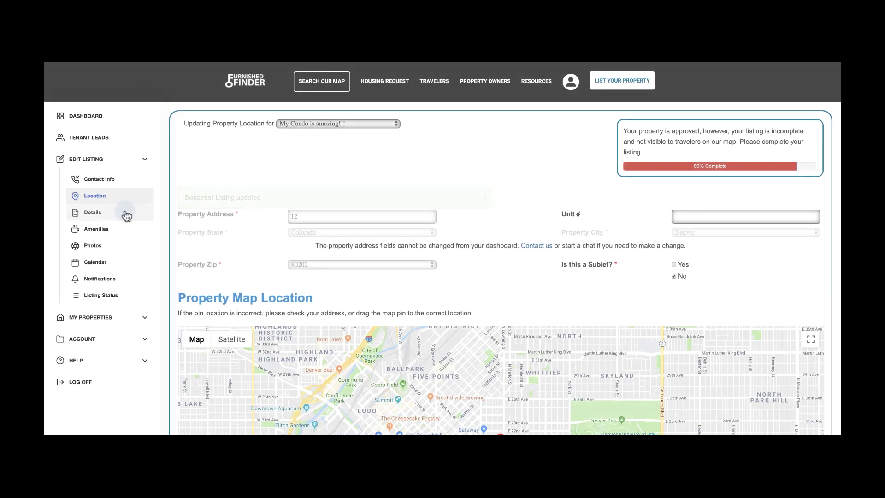
Open Property Details, keeping Studio, 1 bathroom and the 1000.00 monthly rent
{"action": "left_click", "coordinate": [126, 214]}
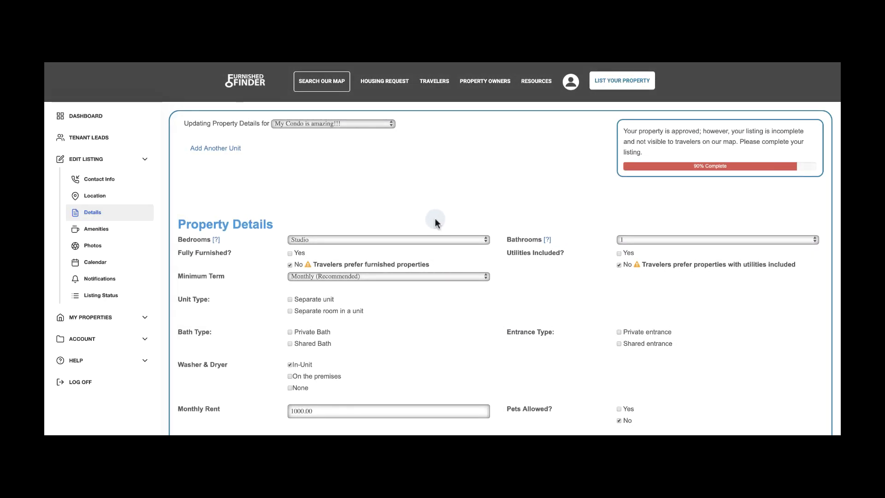
{"action": "left_click", "coordinate": [437, 238]}
{"action": "left_click", "coordinate": [655, 239]}
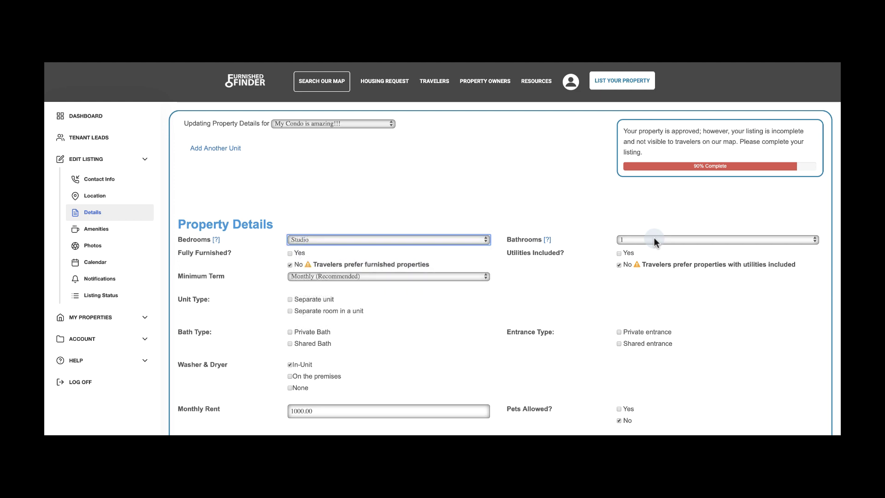
{"action": "left_click", "coordinate": [463, 413]}
{"action": "left_click", "coordinate": [461, 411]}
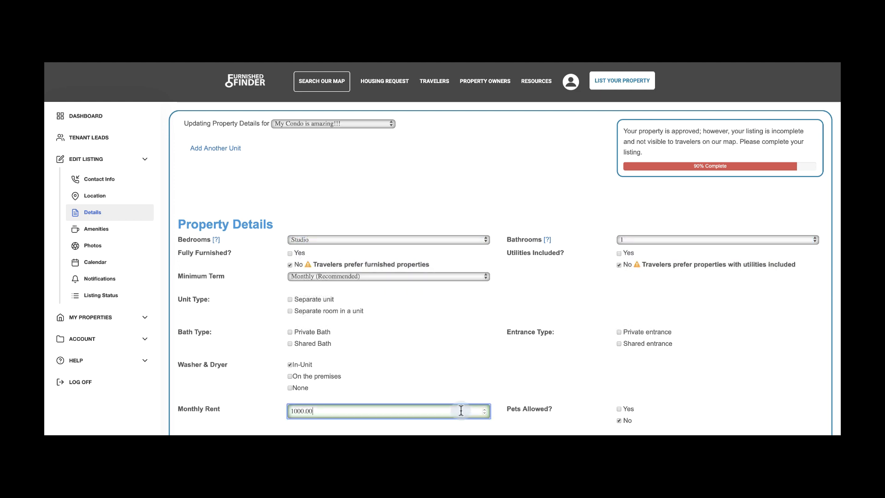
Leave the refundable deposit and pet deposit fees unchanged and save the property details
{"action": "scroll", "coordinate": [559, 385], "scroll_direction": "down", "scroll_amount": 4}
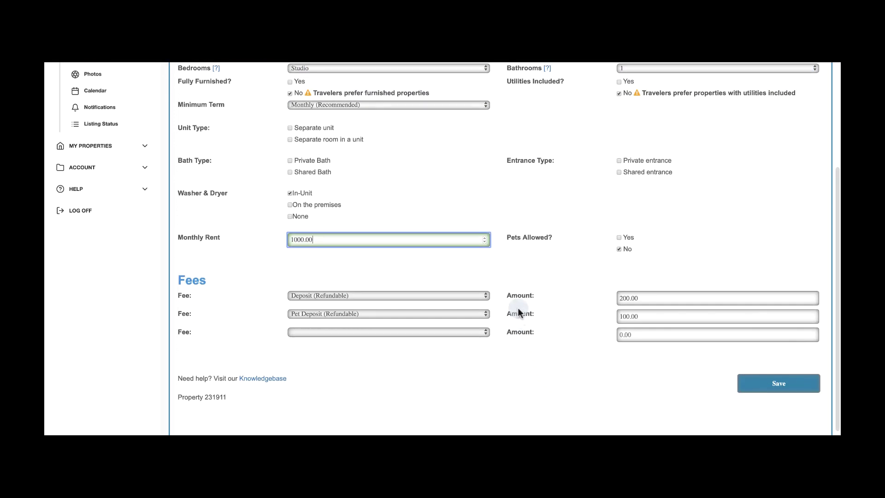
{"action": "left_click", "coordinate": [472, 294]}
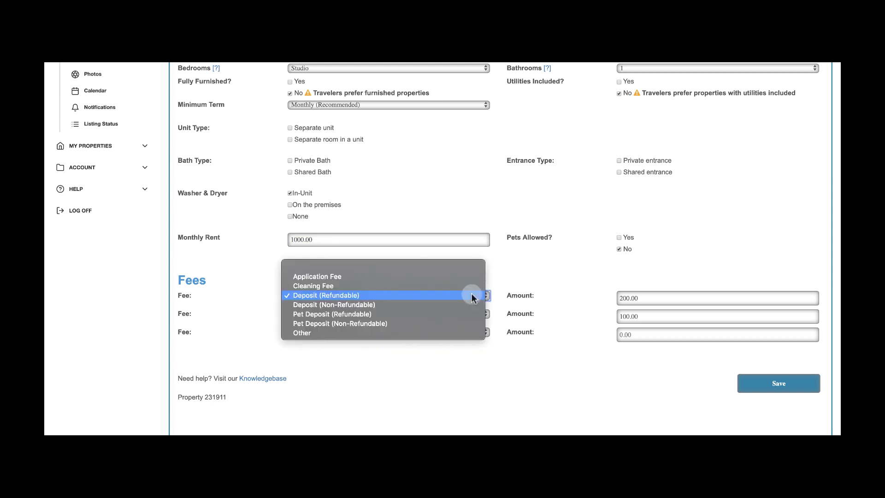
{"action": "left_click", "coordinate": [529, 307]}
{"action": "left_click", "coordinate": [480, 312]}
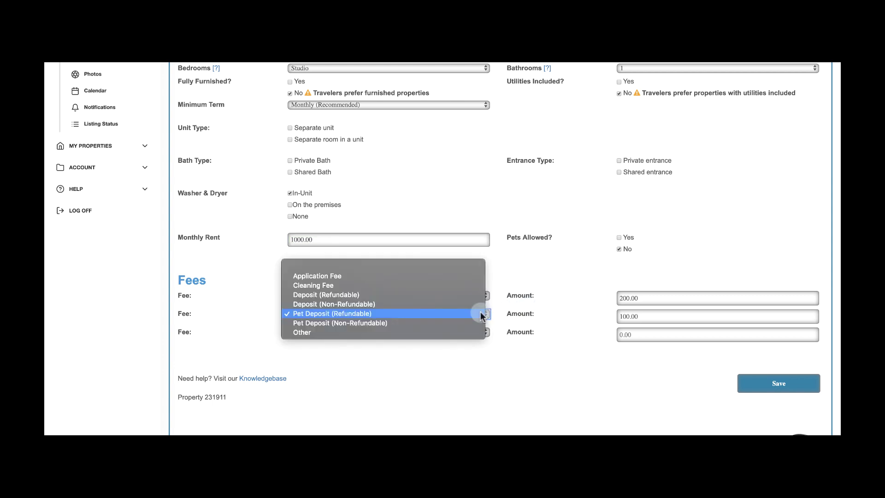
{"action": "left_click", "coordinate": [572, 346]}
{"action": "left_click", "coordinate": [745, 389]}
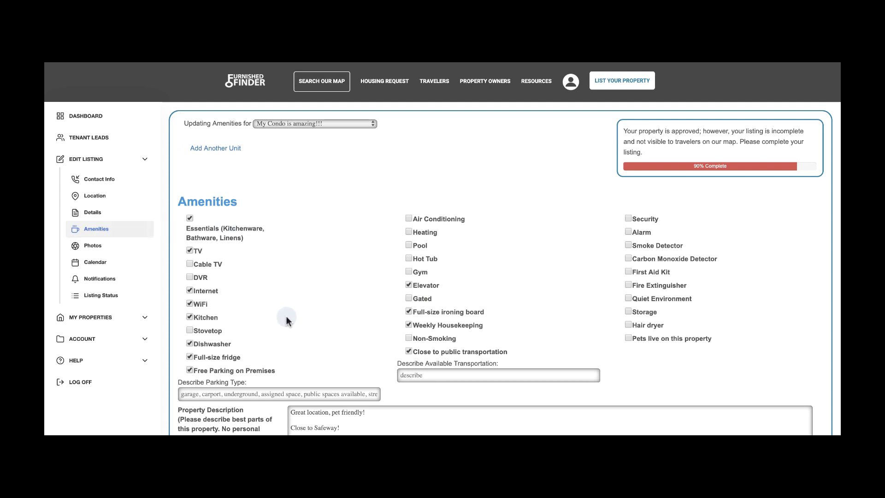
Tick the Stovetop and Gym amenities and place the cursor in the description after 'Safeway!'
{"action": "left_click", "coordinate": [207, 329]}
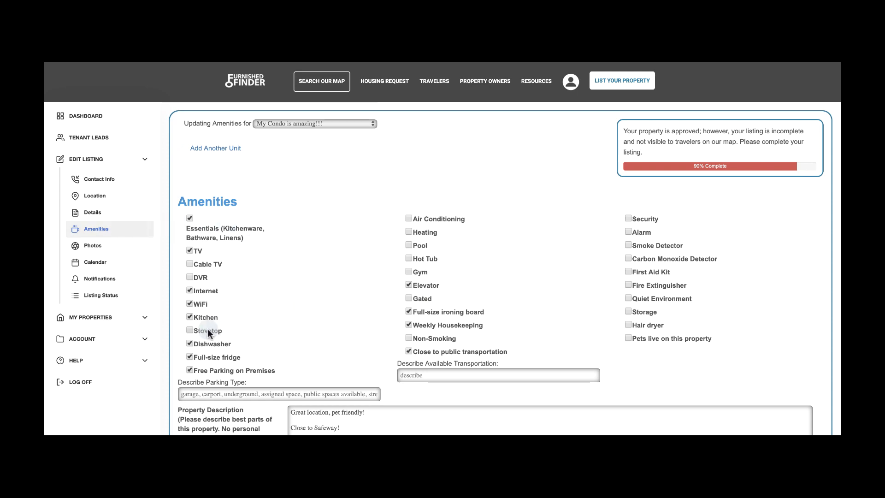
{"action": "left_click", "coordinate": [408, 271]}
{"action": "scroll", "coordinate": [354, 302], "scroll_direction": "down", "scroll_amount": 3}
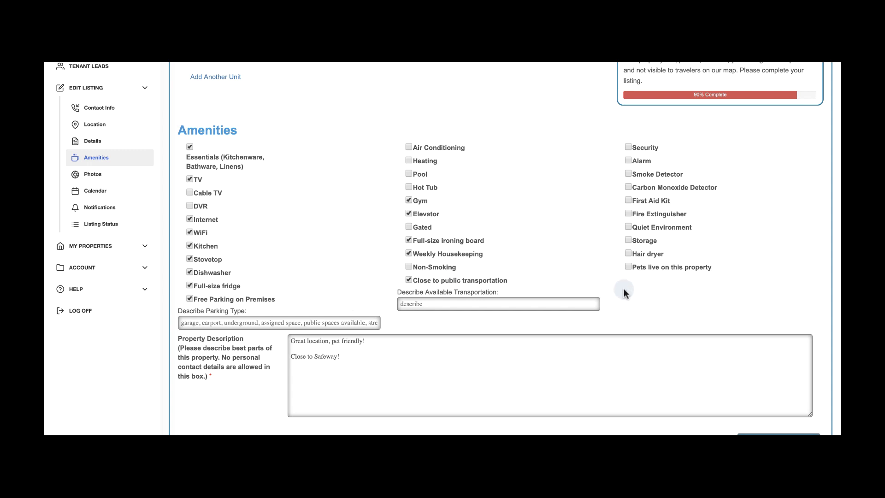
{"action": "scroll", "coordinate": [632, 303], "scroll_direction": "down", "scroll_amount": 2}
{"action": "scroll", "coordinate": [636, 301], "scroll_direction": "down", "scroll_amount": 1}
{"action": "left_click", "coordinate": [634, 303]}
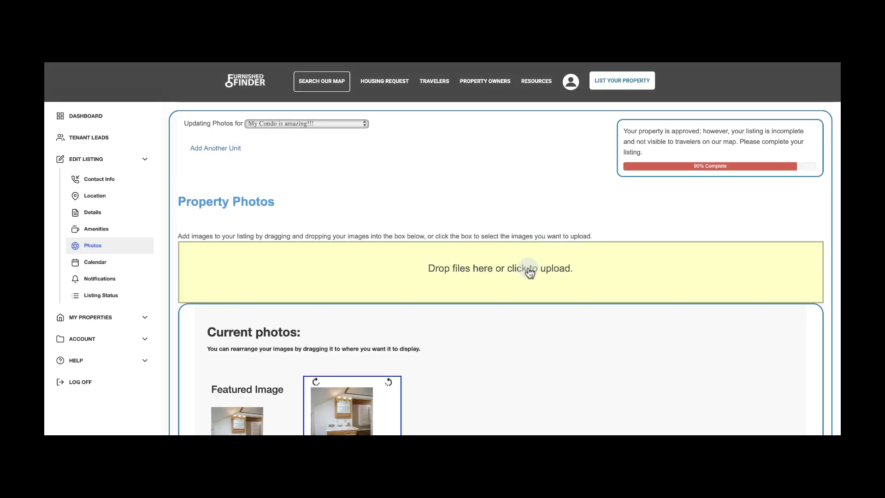
Choose a room image in the file picker and upload it to the property photos
{"action": "left_click", "coordinate": [529, 273]}
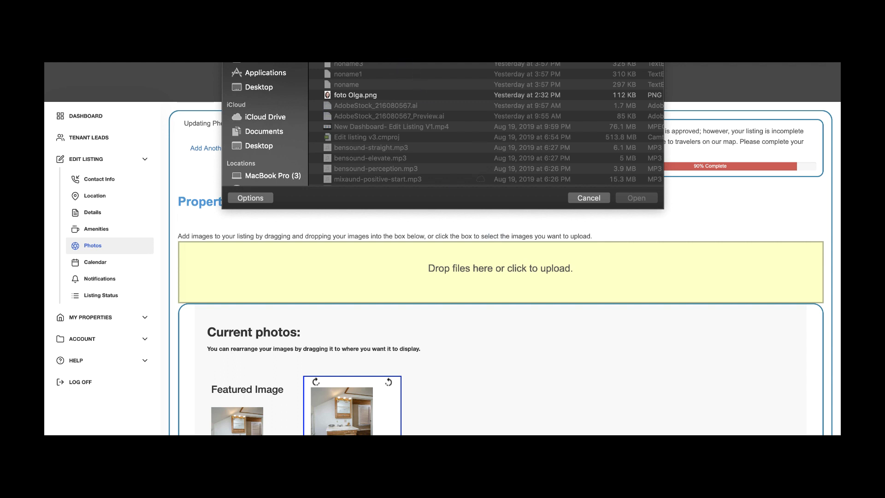
{"action": "double_click", "coordinate": [355, 95]}
{"action": "left_click", "coordinate": [376, 63]}
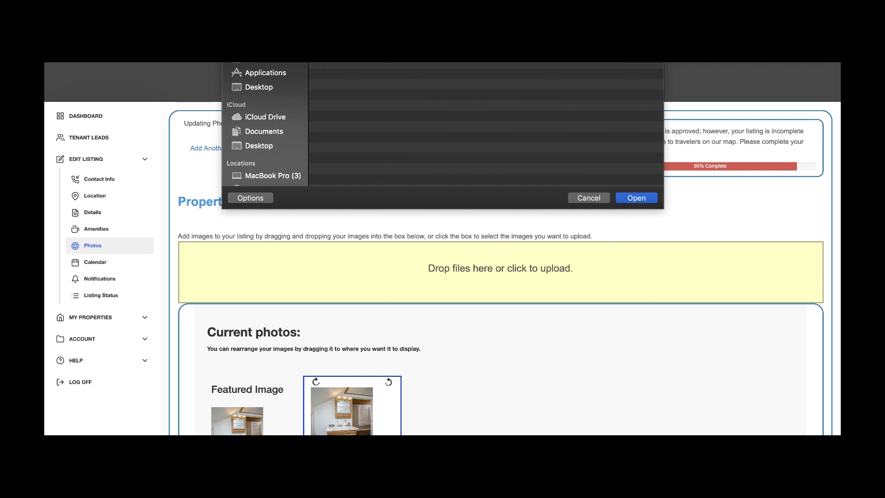
{"action": "left_click", "coordinate": [626, 196]}
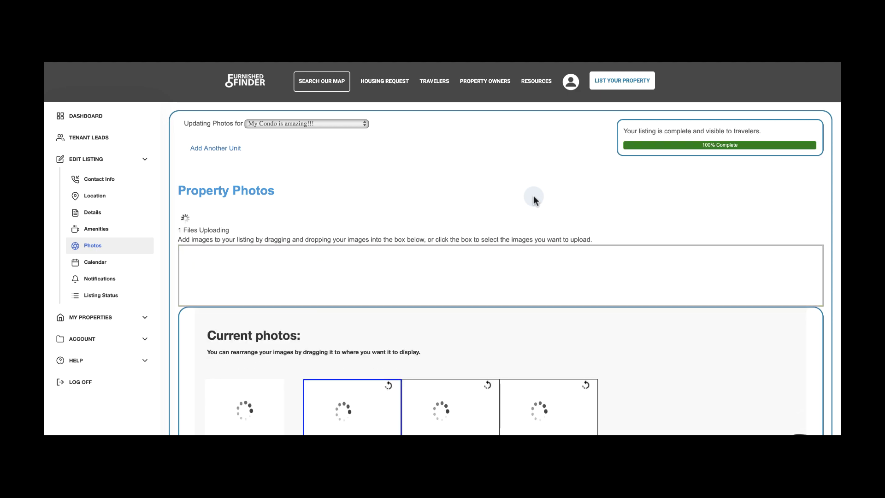
Open the Calendar and set the next availability date to September 5, 2019
{"action": "left_click", "coordinate": [132, 266]}
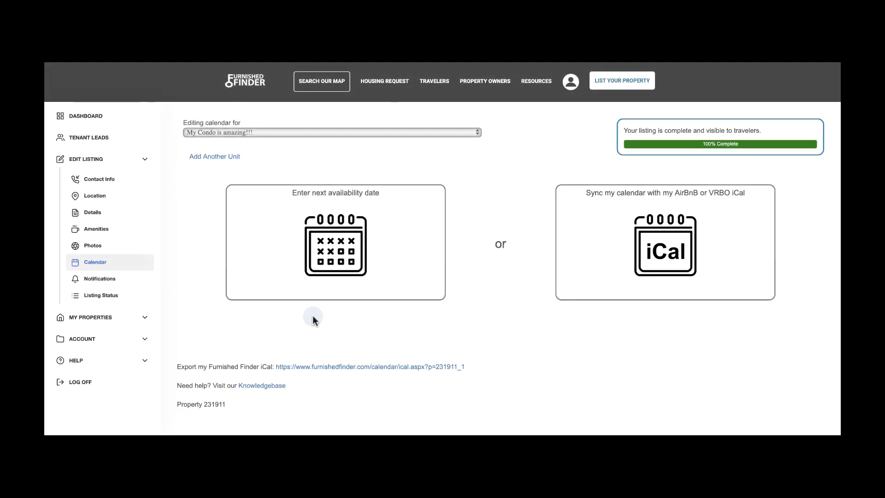
{"action": "left_click", "coordinate": [368, 254]}
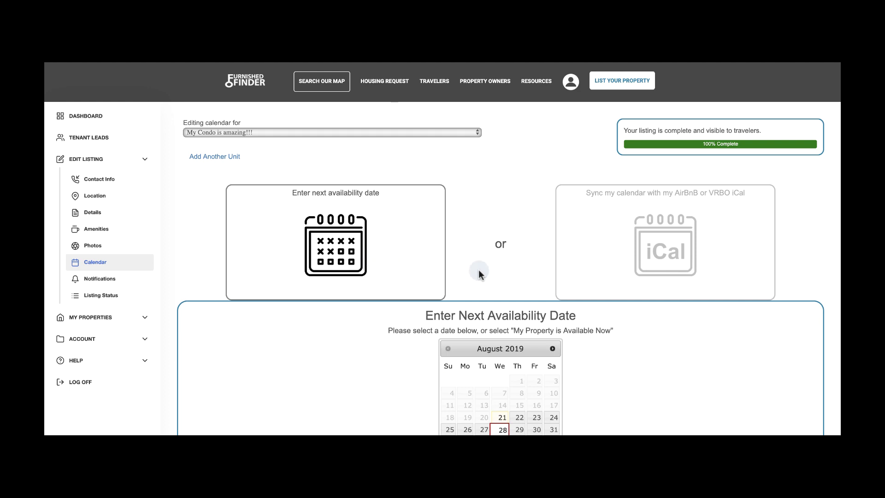
{"action": "scroll", "coordinate": [490, 283], "scroll_direction": "down", "scroll_amount": 3}
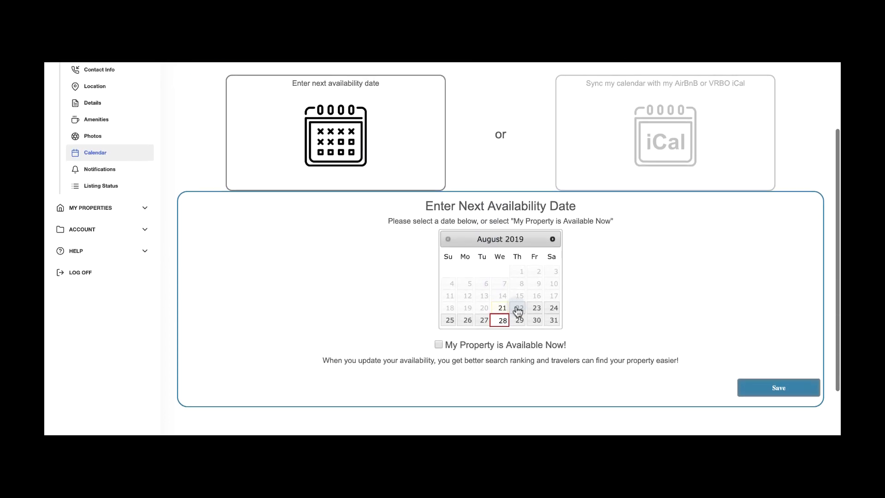
{"action": "left_click", "coordinate": [553, 239]}
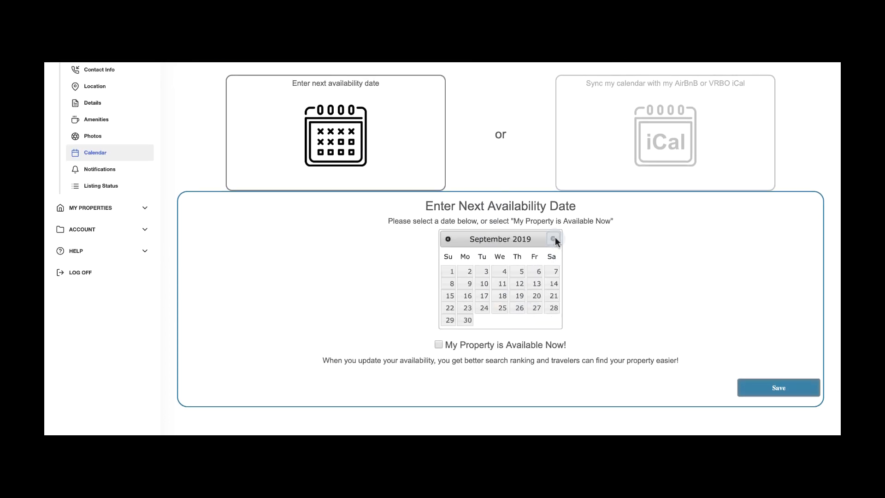
{"action": "left_click", "coordinate": [525, 272]}
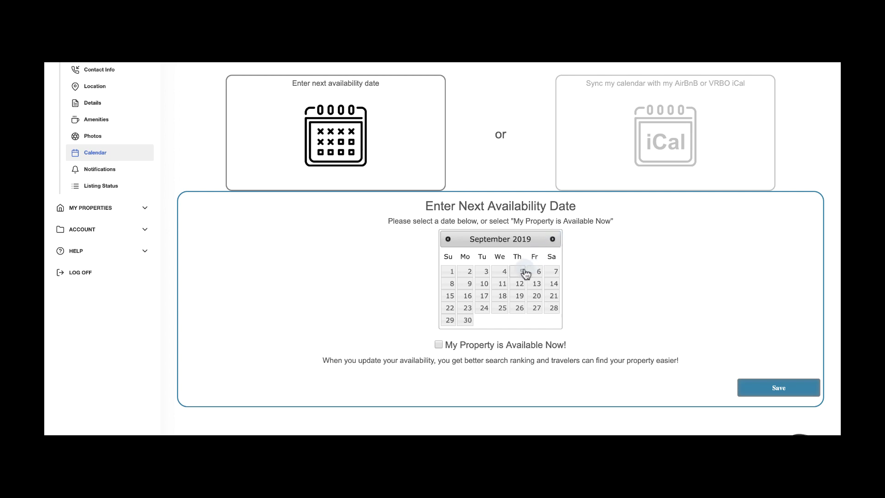
Choose AirBnB/VRBO iCal syncing and read the help on adding an AirBnB iCal link
{"action": "left_click", "coordinate": [598, 174]}
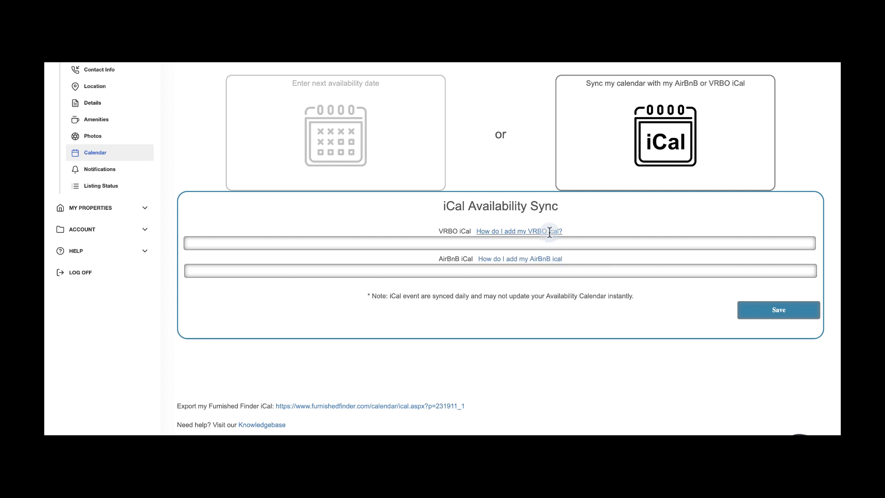
{"action": "left_click", "coordinate": [553, 259]}
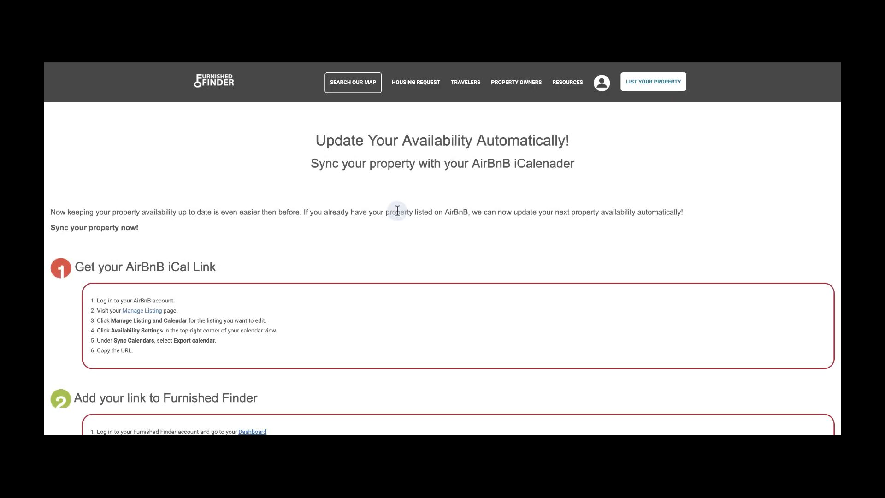
{"action": "scroll", "coordinate": [397, 210], "scroll_direction": "down", "scroll_amount": 3}
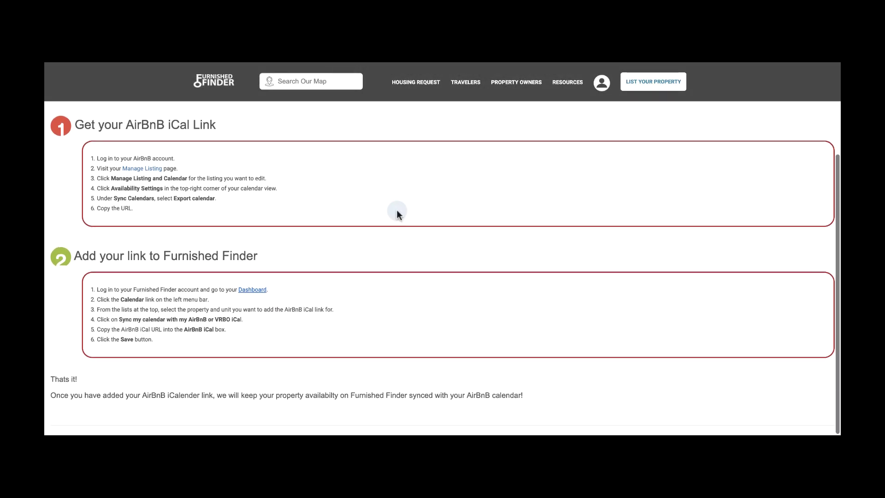
{"action": "scroll", "coordinate": [397, 209], "scroll_direction": "up", "scroll_amount": 3}
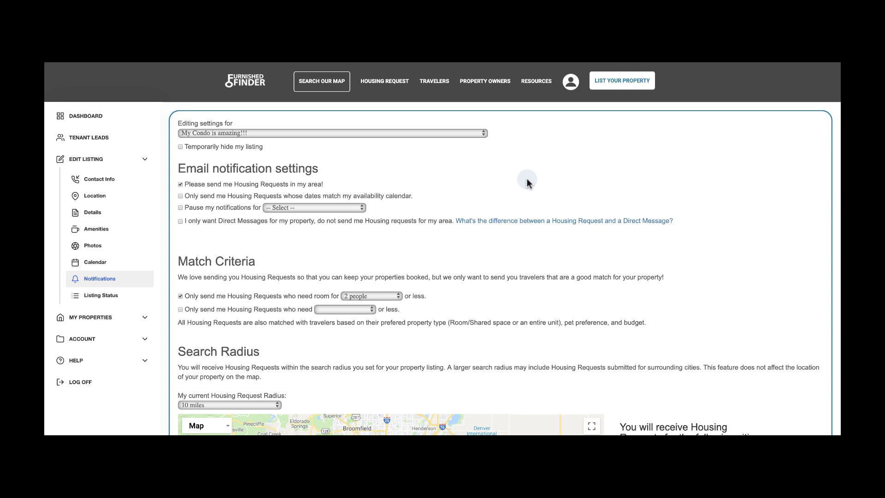
Turn on area housing request notifications for 2 people within 10 miles, then go to Listing Status
{"action": "scroll", "coordinate": [527, 179], "scroll_direction": "down", "scroll_amount": 3}
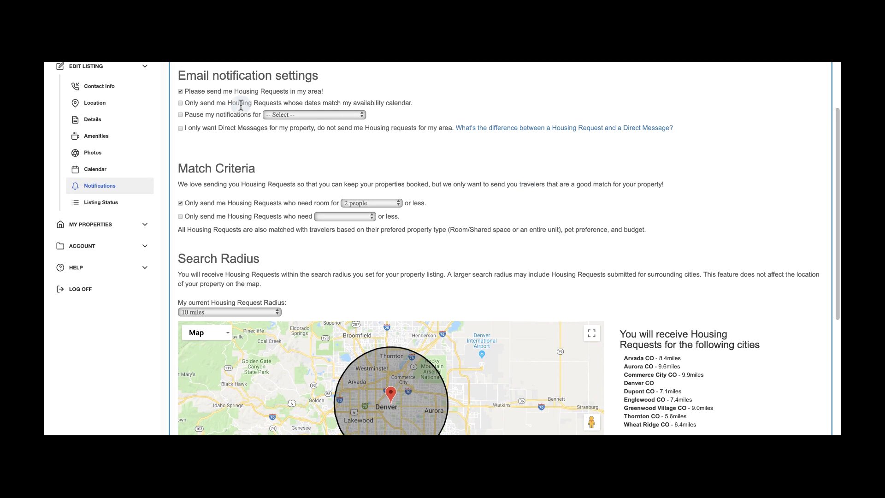
{"action": "left_click", "coordinate": [180, 91]}
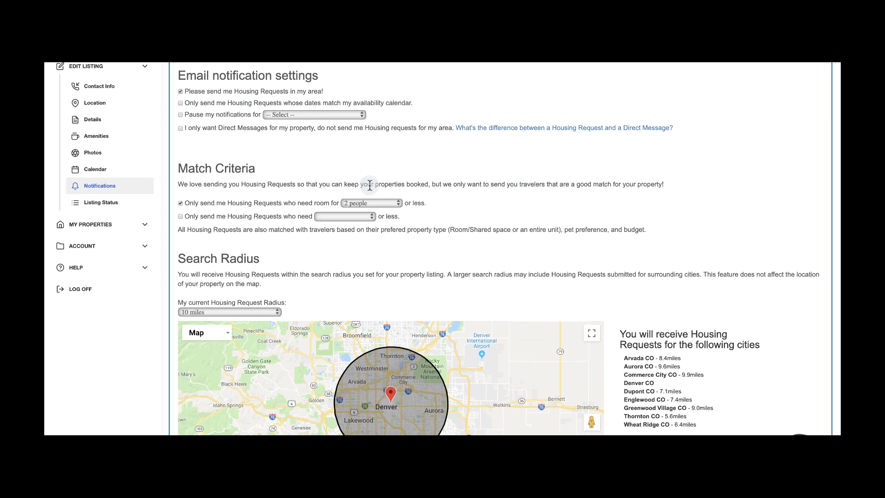
{"action": "left_click", "coordinate": [381, 203]}
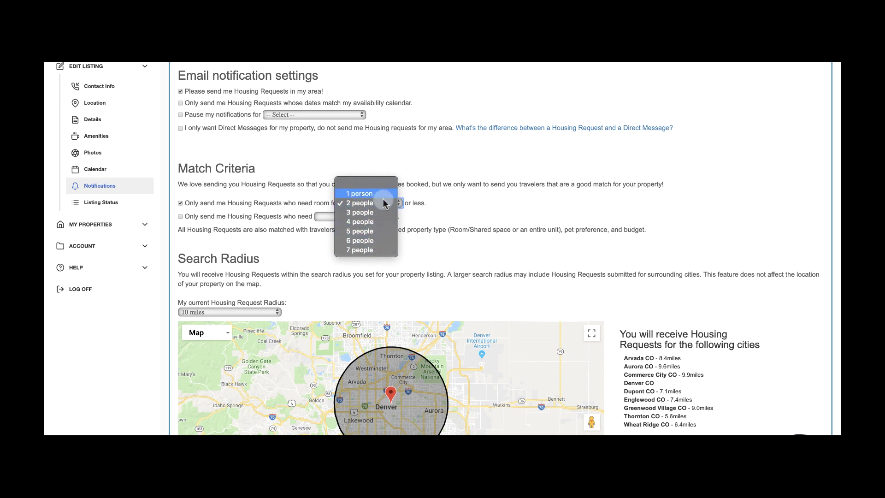
{"action": "left_click", "coordinate": [387, 203]}
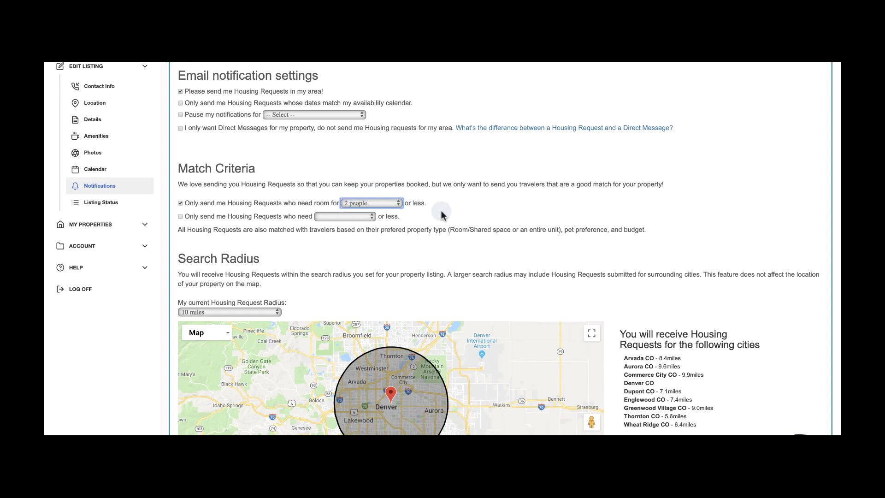
{"action": "left_click", "coordinate": [442, 293]}
{"action": "scroll", "coordinate": [441, 293], "scroll_direction": "down", "scroll_amount": 3}
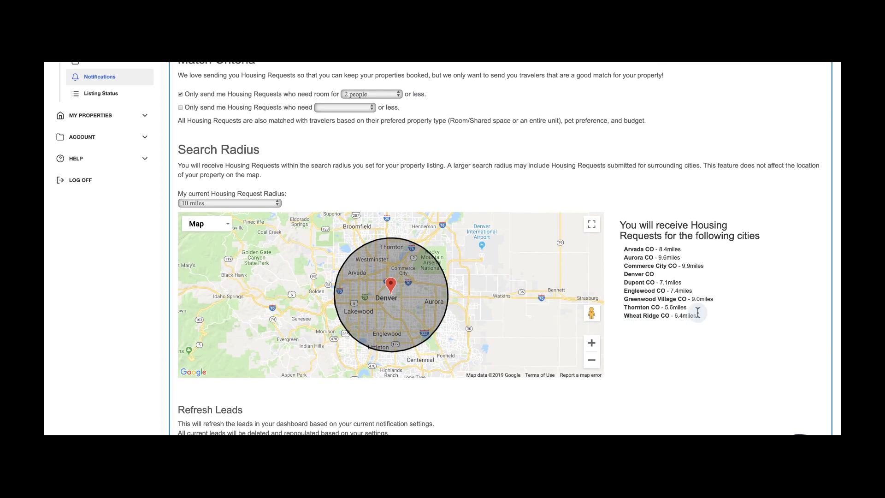
{"action": "left_click", "coordinate": [277, 203]}
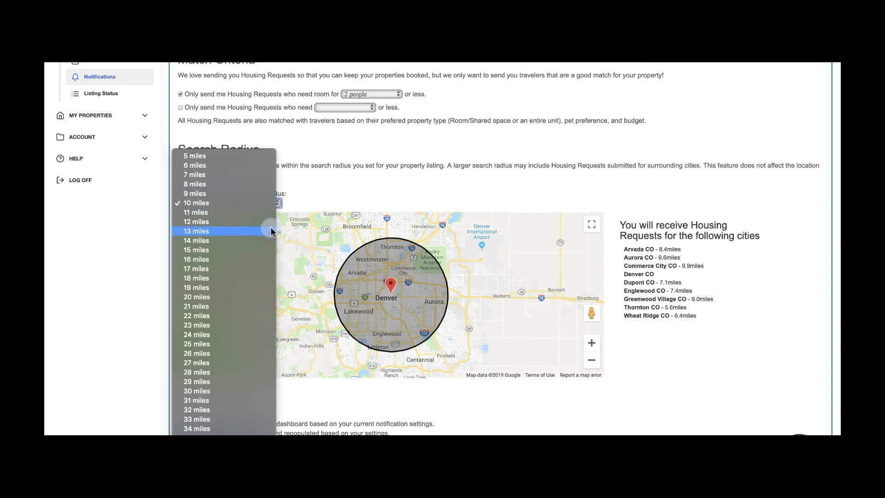
{"action": "left_click", "coordinate": [424, 401]}
{"action": "scroll", "coordinate": [424, 402], "scroll_direction": "down", "scroll_amount": 2}
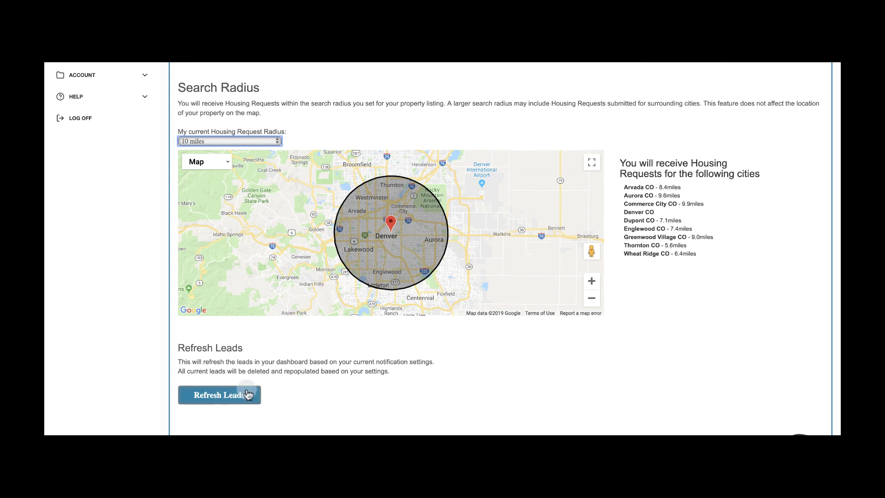
{"action": "scroll", "coordinate": [127, 270], "scroll_direction": "up", "scroll_amount": 5}
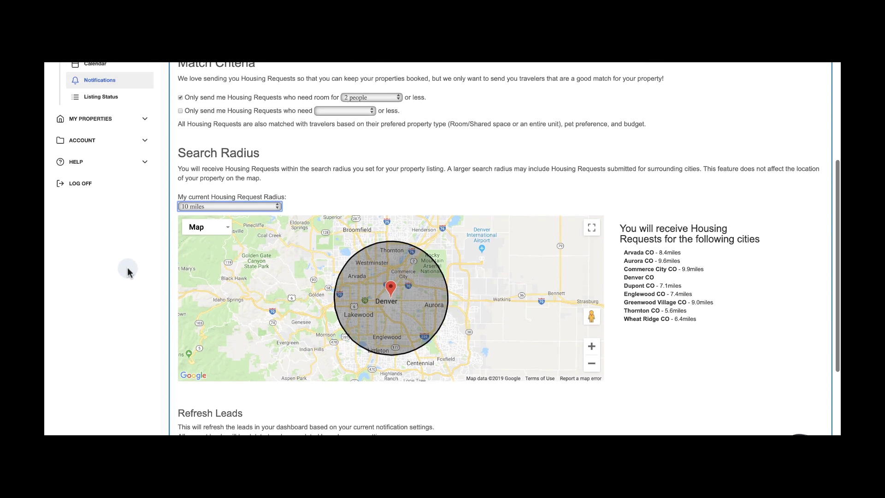
{"action": "left_click", "coordinate": [124, 274]}
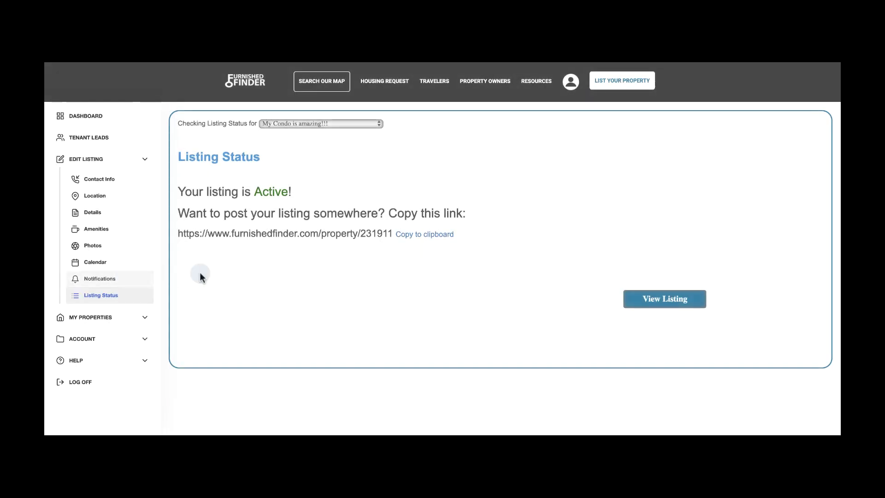
Copy the condo's property link and view its public listing page with the $1,000 base price
{"action": "left_click", "coordinate": [439, 236]}
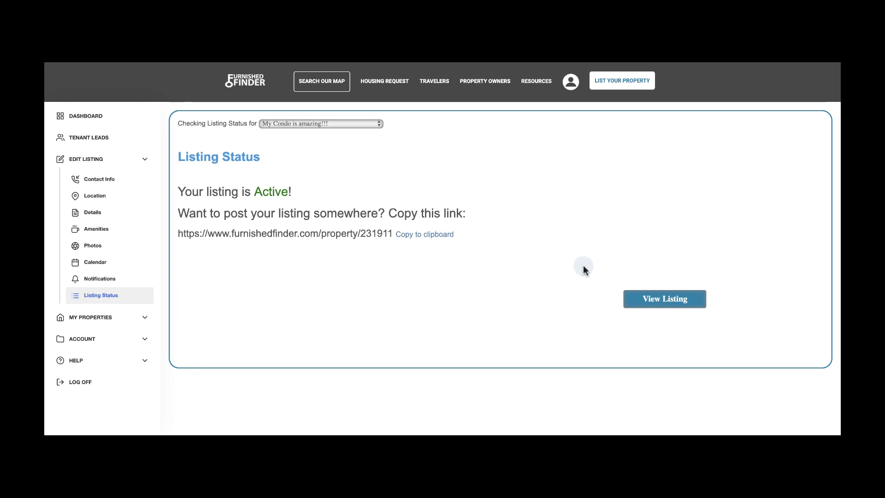
{"action": "left_click", "coordinate": [635, 304]}
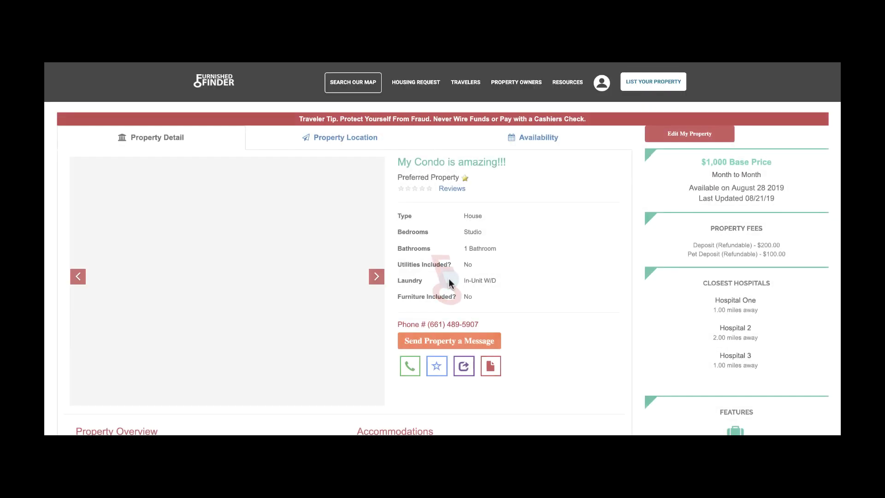
{"action": "scroll", "coordinate": [450, 282], "scroll_direction": "down", "scroll_amount": 4}
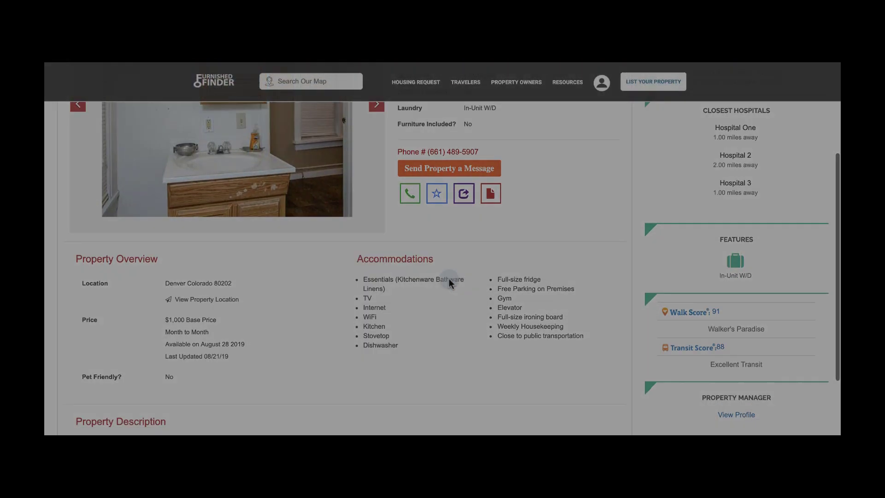